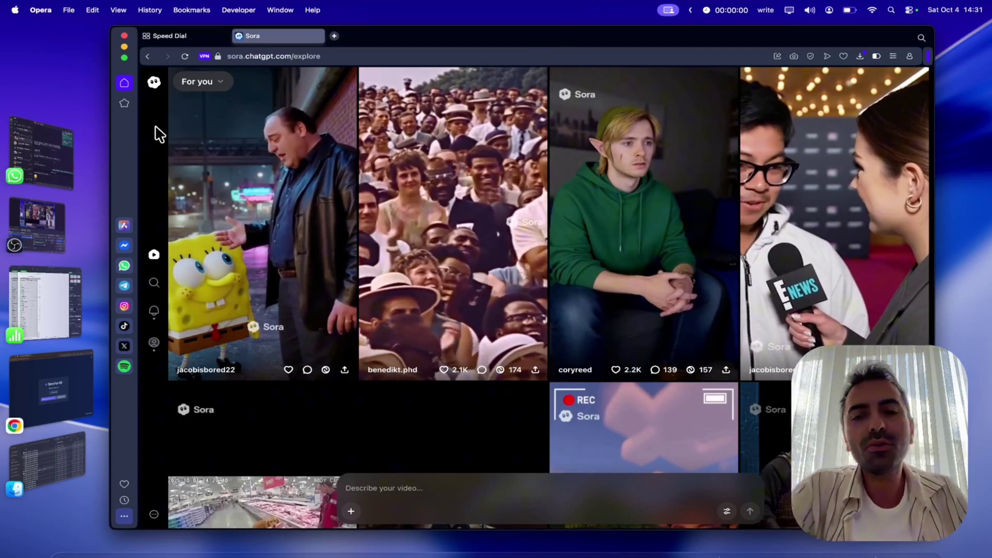
# Open a new tab and load the Opera website by typing 'op'
pyautogui.moveTo(277, 33)
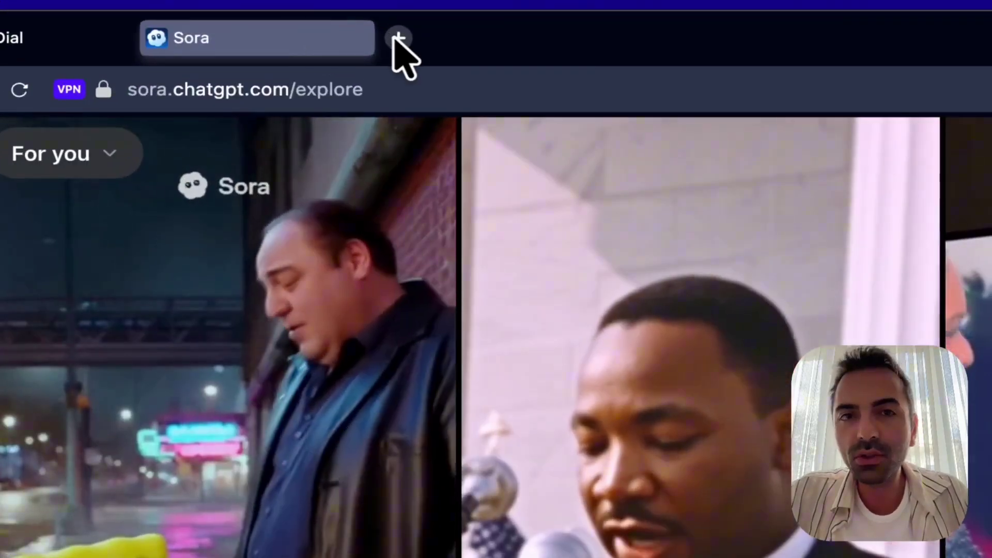
pyautogui.click(398, 38)
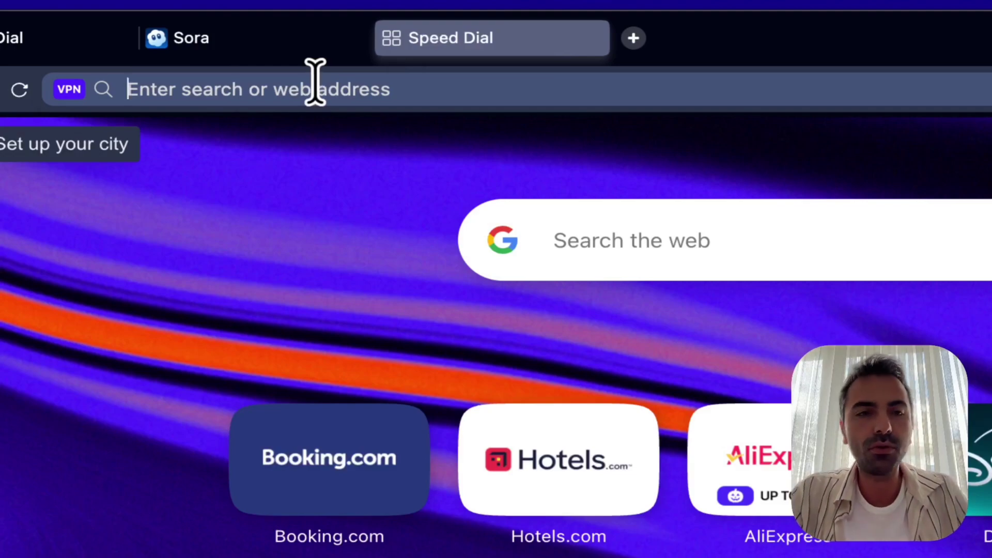
pyautogui.write('opera.com')
pyautogui.press('Return')
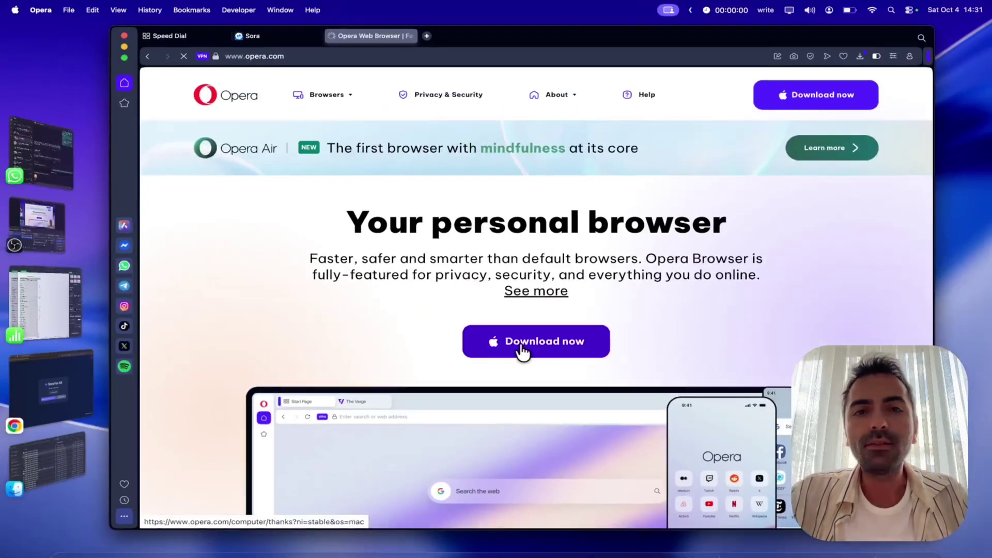
# Close the Opera site and reach the VPN section of Opera's settings through Easy Setup
pyautogui.click(332, 36)
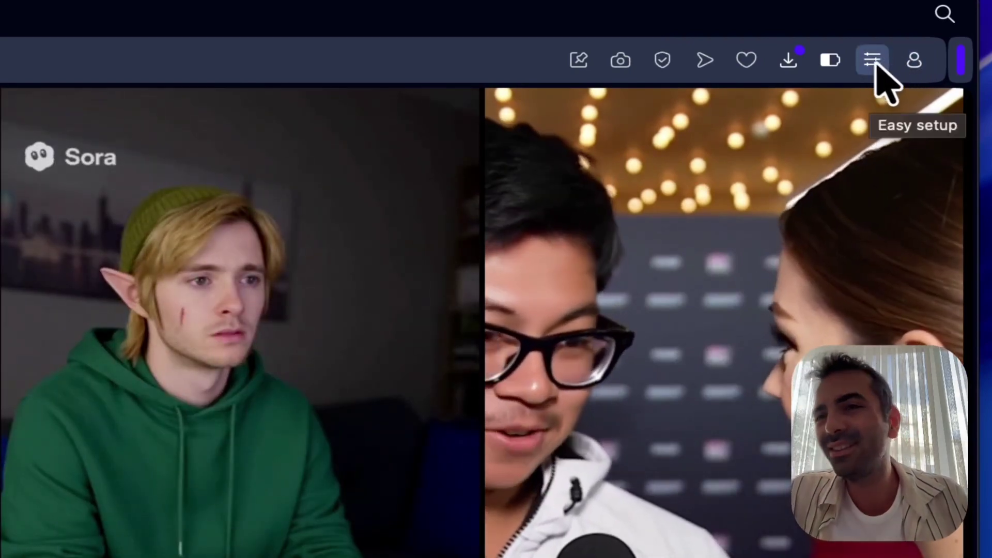
pyautogui.click(874, 62)
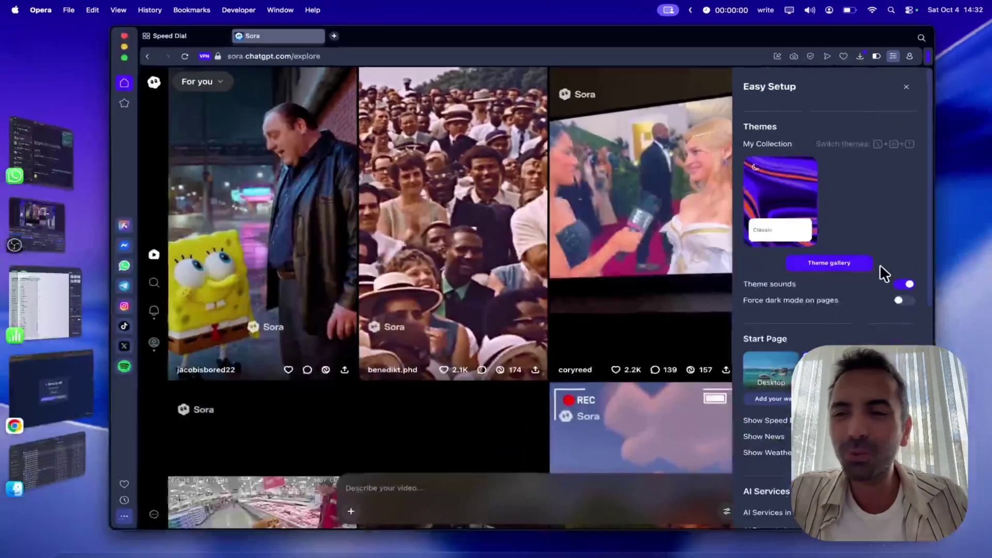
pyautogui.scroll(-10, 879, 264)
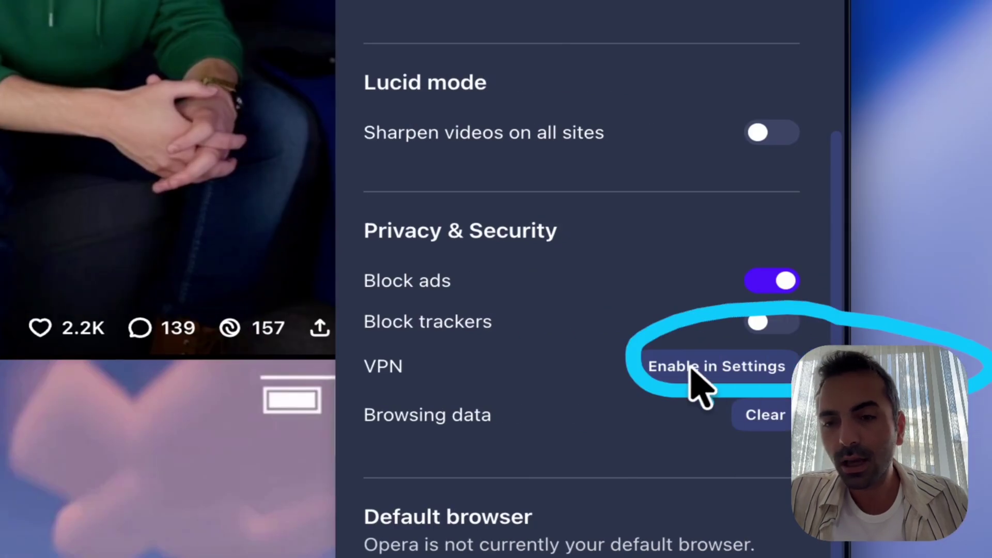
pyautogui.click(692, 367)
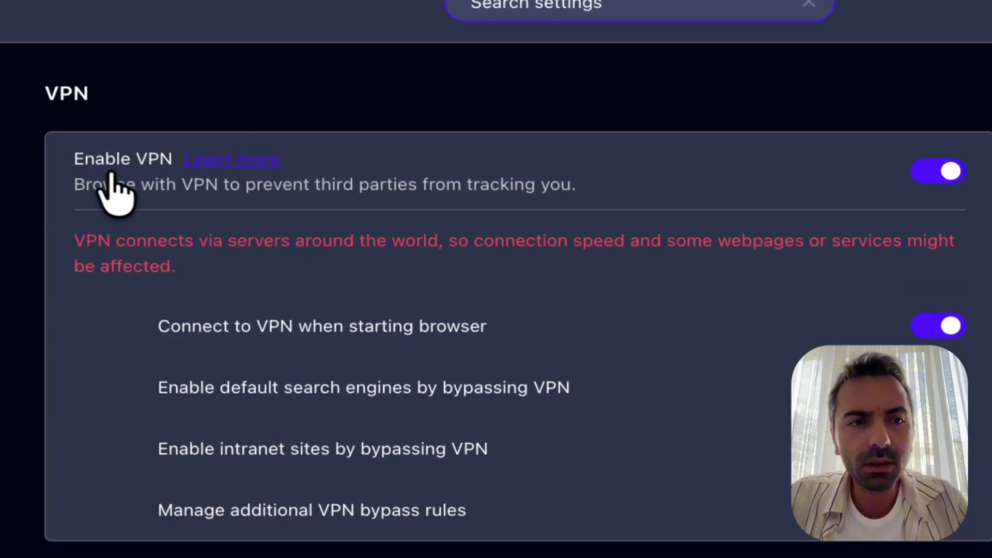
# Turn the Enable VPN toggle off and back on so the VPN stays enabled
pyautogui.click(938, 171)
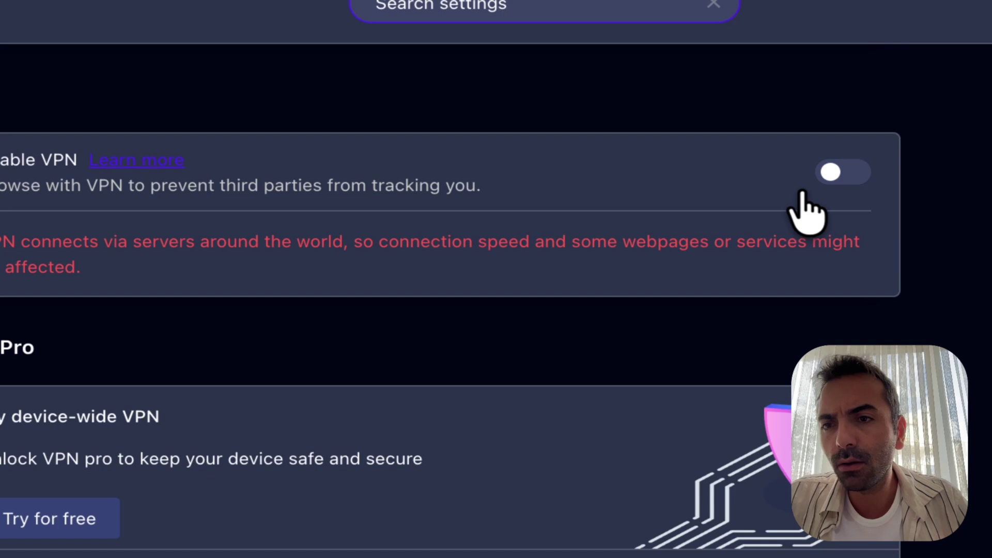
pyautogui.click(830, 175)
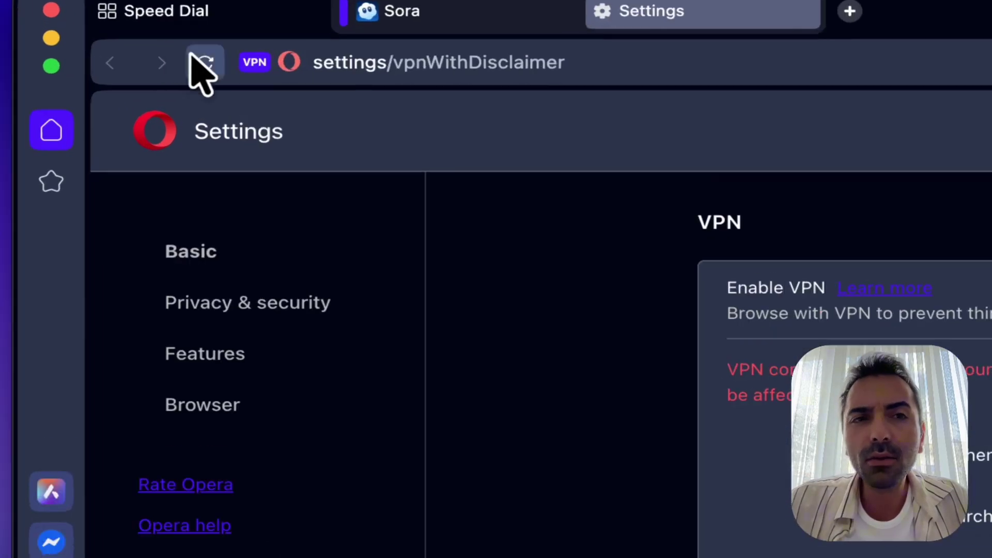
pyautogui.click(253, 65)
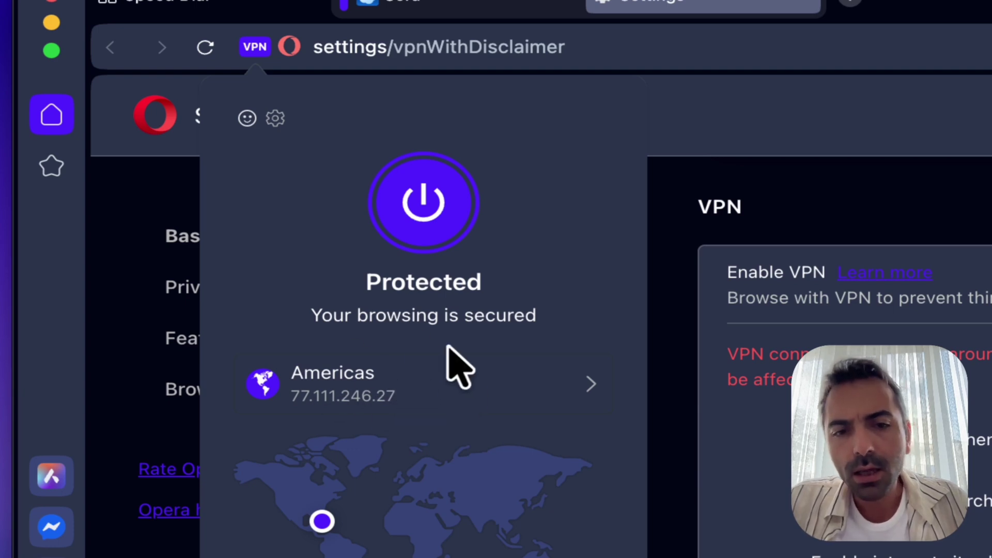
pyautogui.click(425, 399)
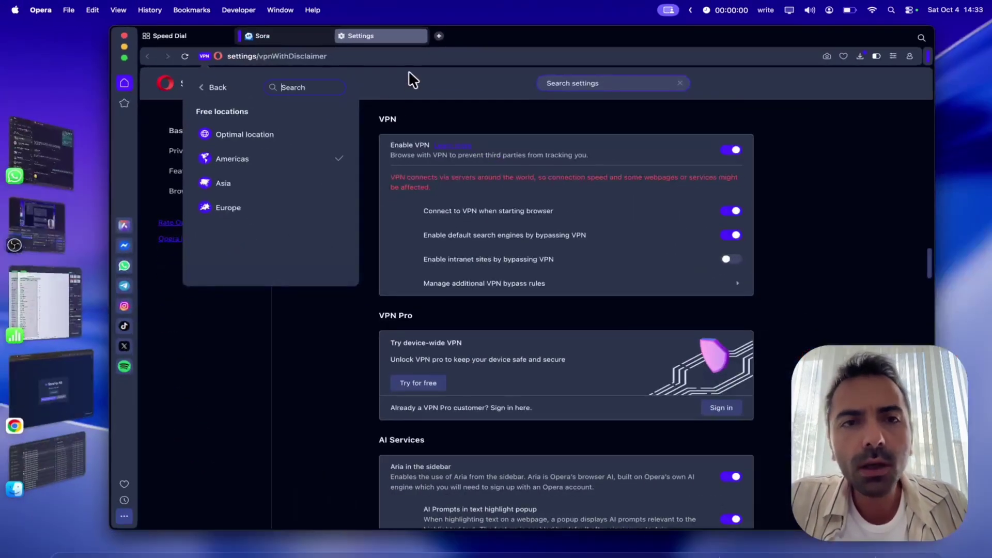
pyautogui.press('Escape')
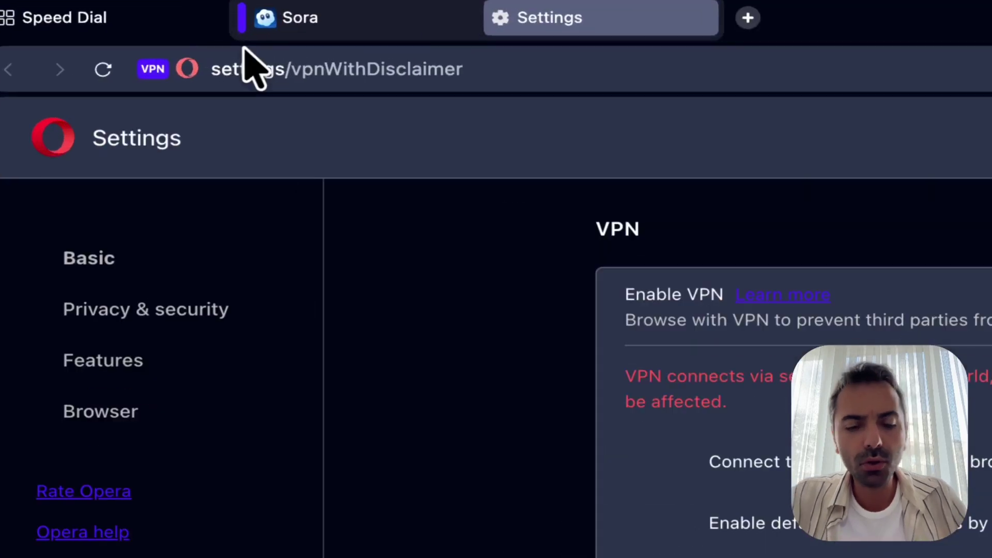
# Load sora.chatgpt.com in a new private window, landing on the ChatGPT login page
pyautogui.press('super+shift+n')
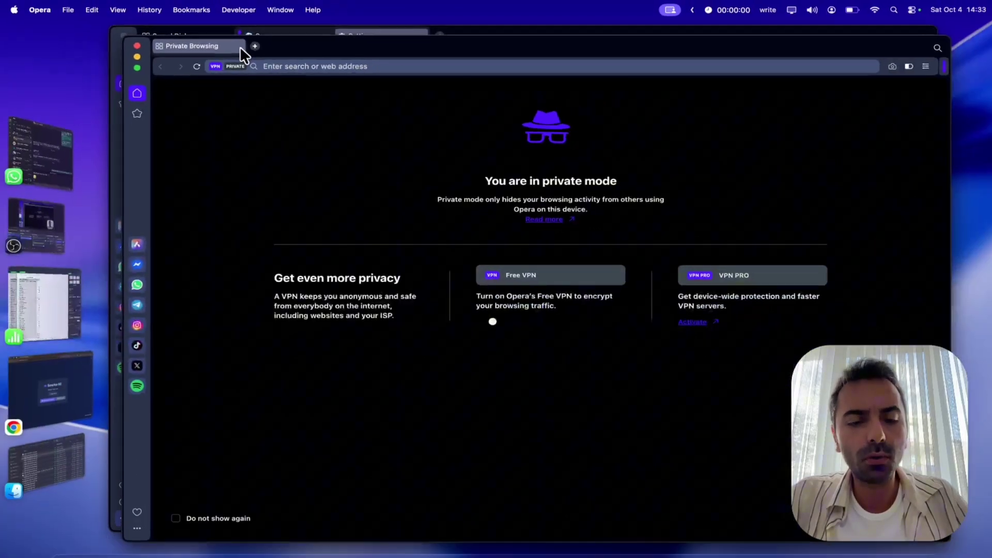
pyautogui.write('sora')
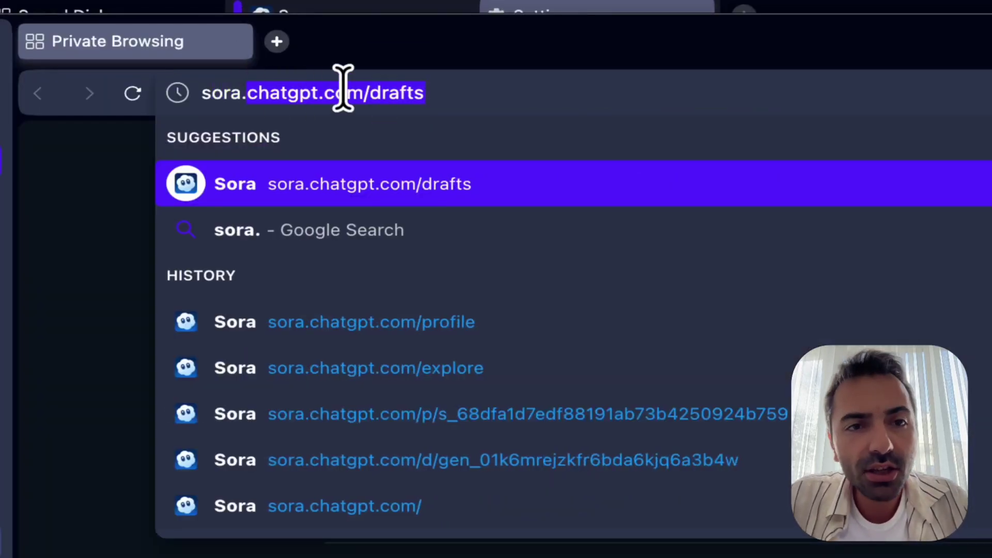
pyautogui.write('.chatgpt.com')
pyautogui.press('BackSpace')
pyautogui.press('Return')
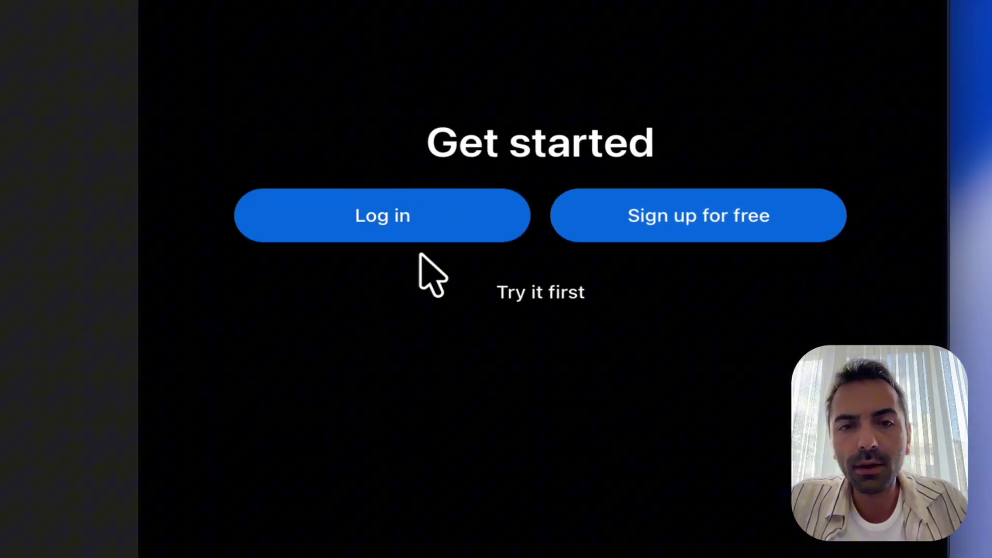
pyautogui.moveTo(437, 256); pyautogui.dragTo(397, 279)
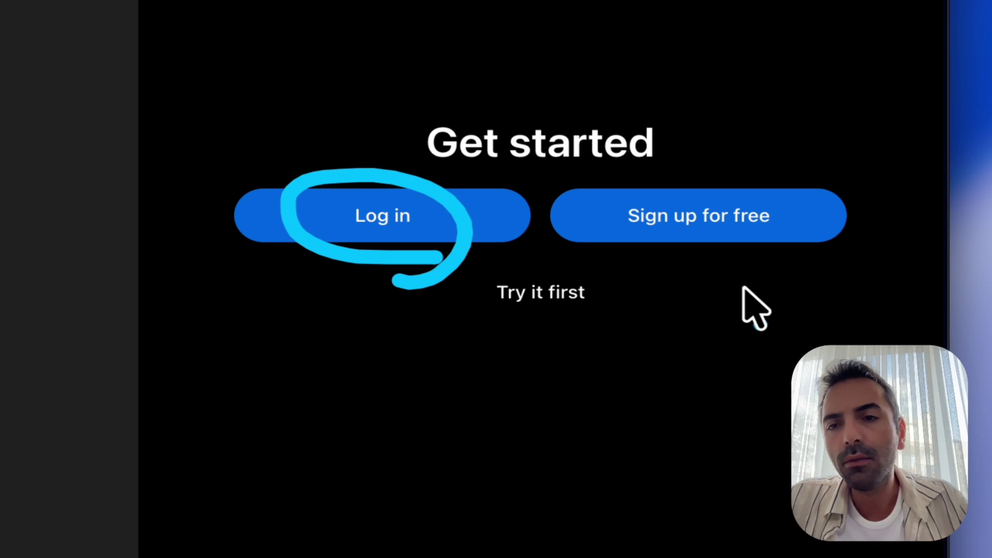
pyautogui.moveTo(501, 220); pyautogui.dragTo(764, 281)
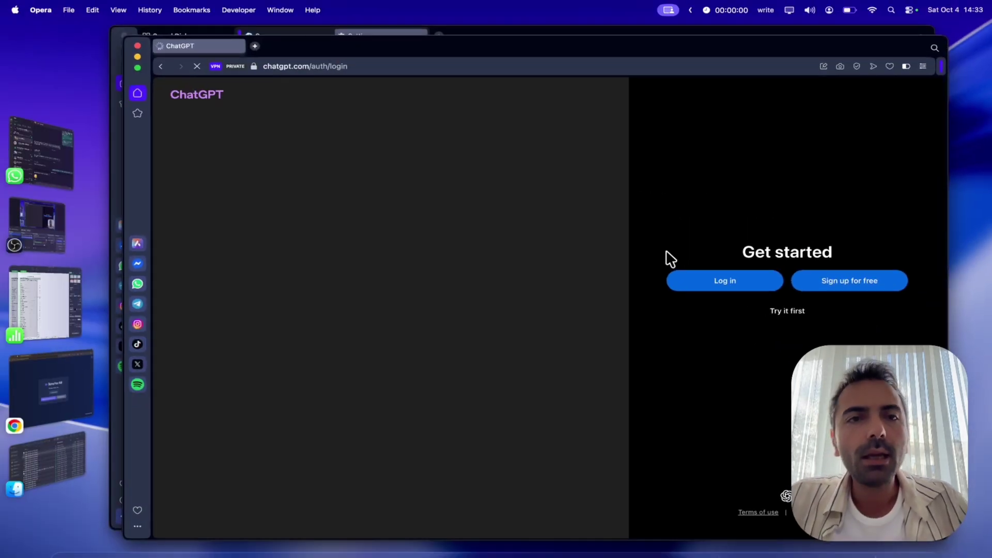
# Close the private window and Settings tab, then open Invite friends from Sora's ⋯ menu
pyautogui.click(138, 46)
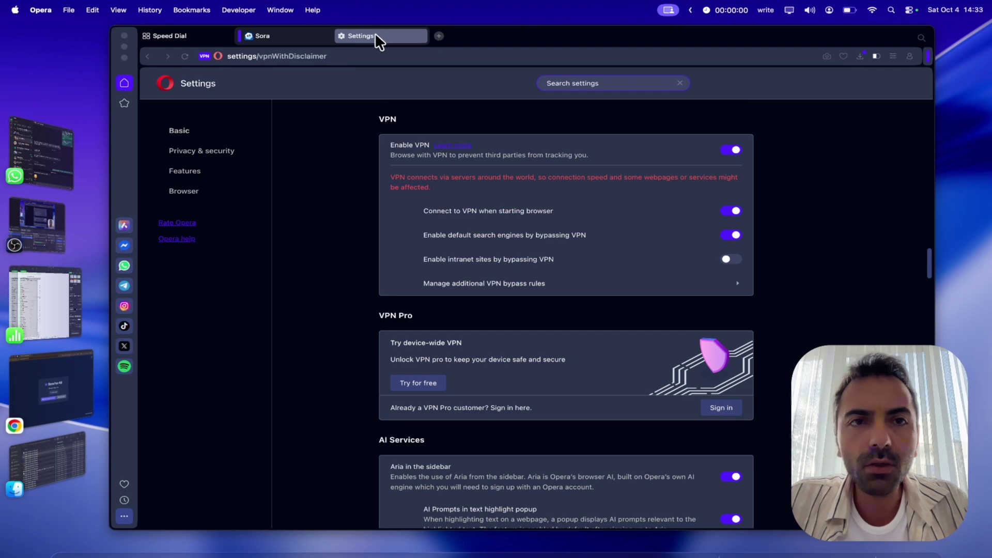
pyautogui.click(421, 36)
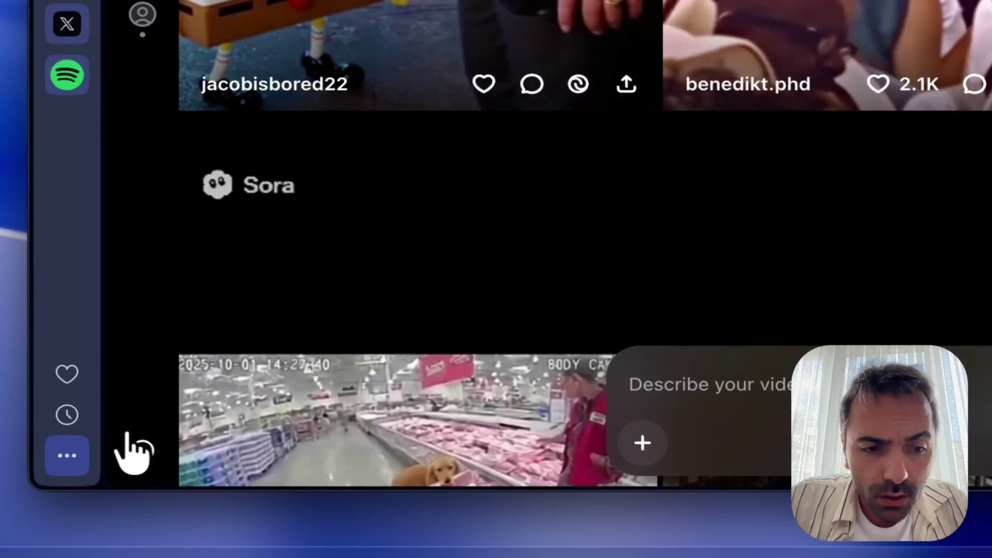
pyautogui.click(141, 457)
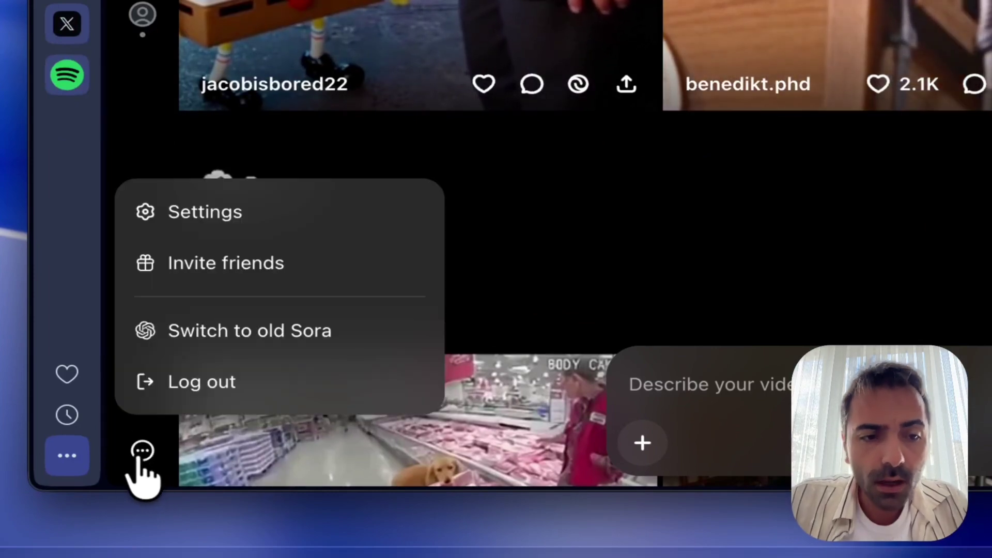
pyautogui.click(241, 274)
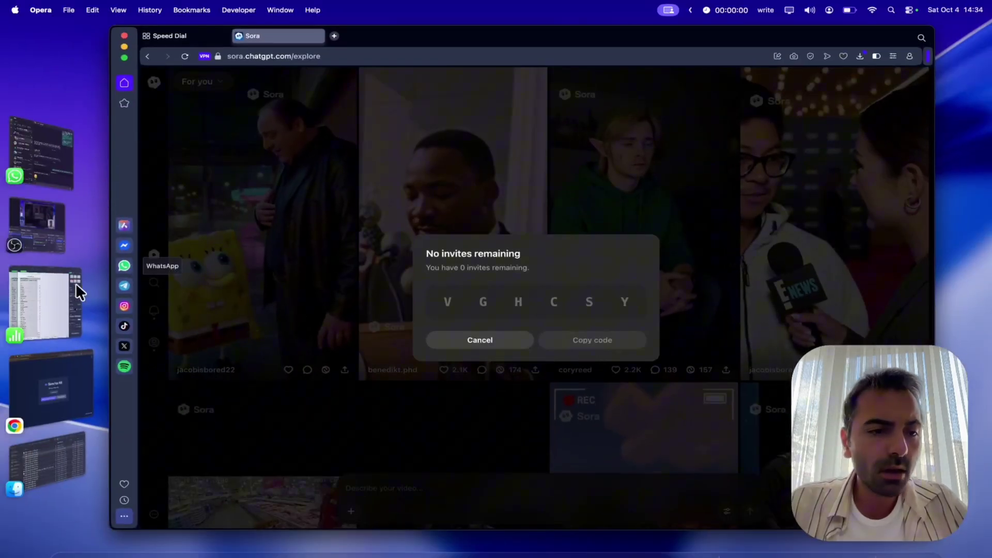
# View the Sora For All page listing 1 invite, then return to Sora's Explore feed
pyautogui.click(58, 396)
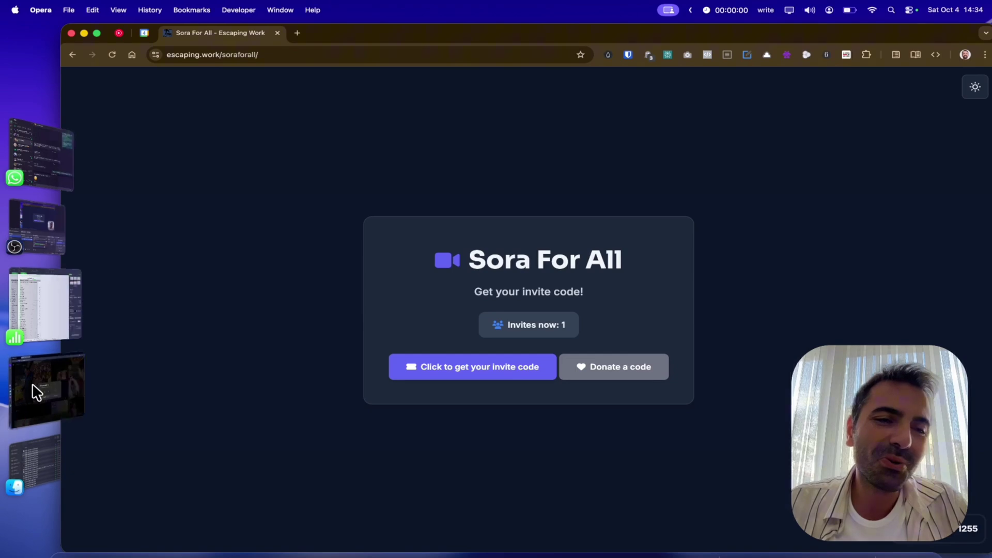
pyautogui.click(33, 383)
# Reopen Sora's Invite friends dialog from the ⋯ menu, then switch to the Sora For All page
pyautogui.click(170, 448)
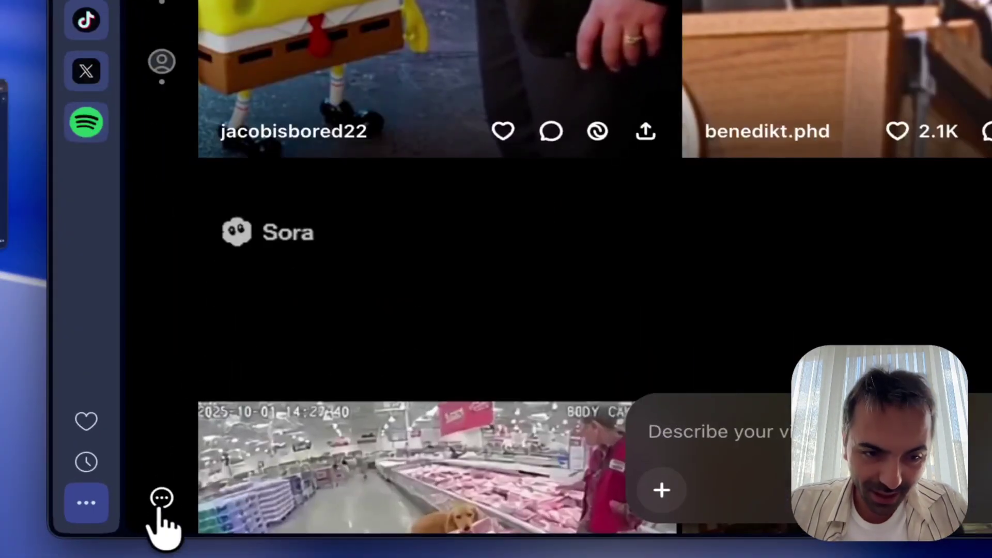
pyautogui.click(154, 514)
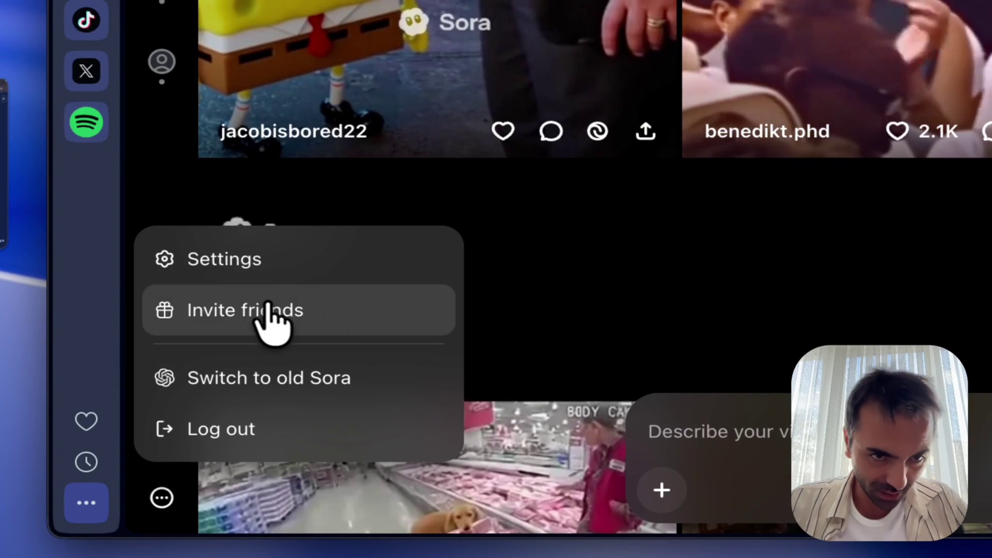
pyautogui.click(240, 311)
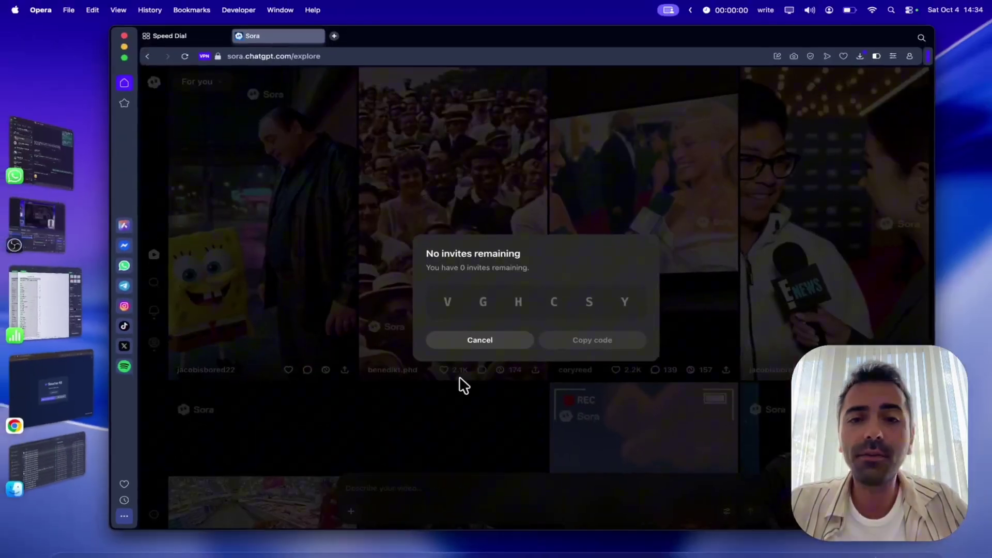
pyautogui.click(56, 373)
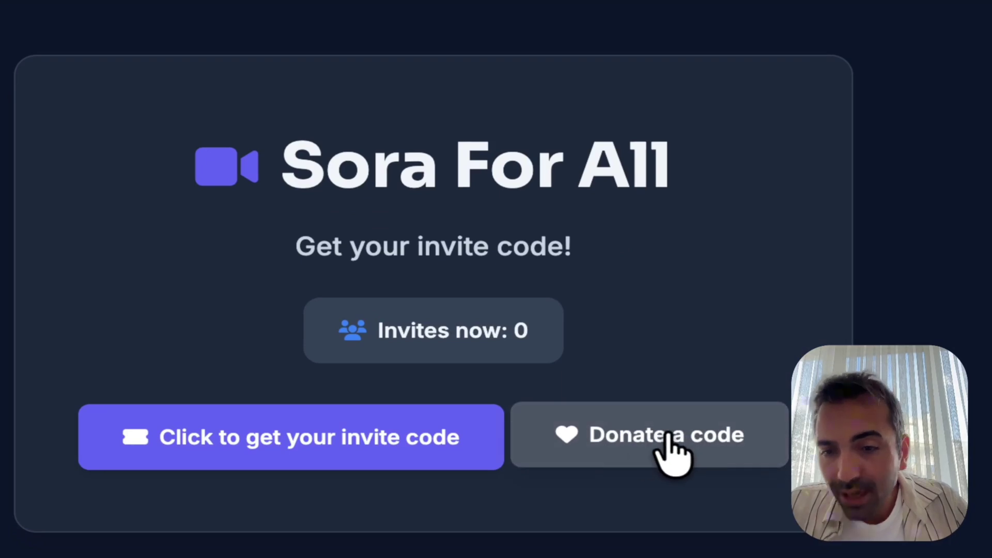
pyautogui.click(685, 454)
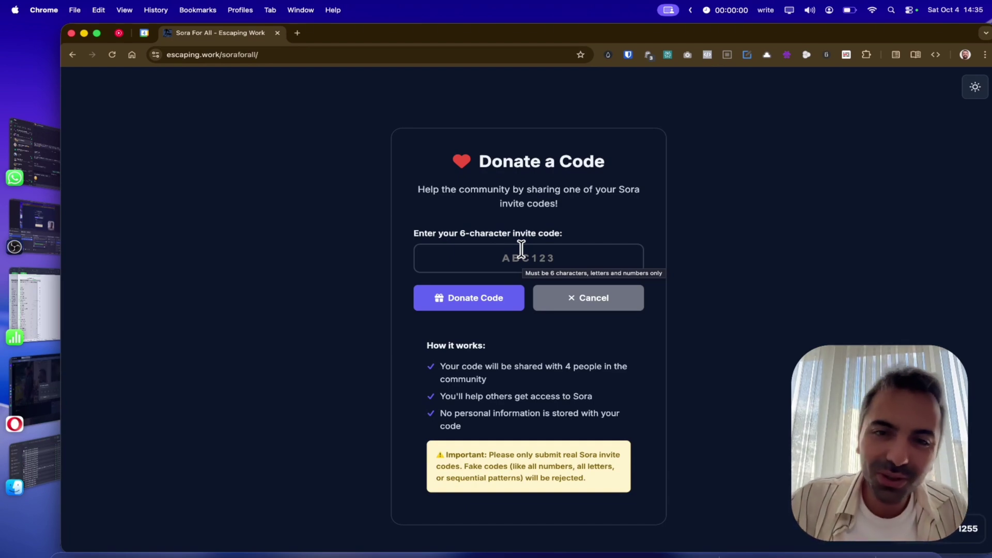
pyautogui.click(567, 295)
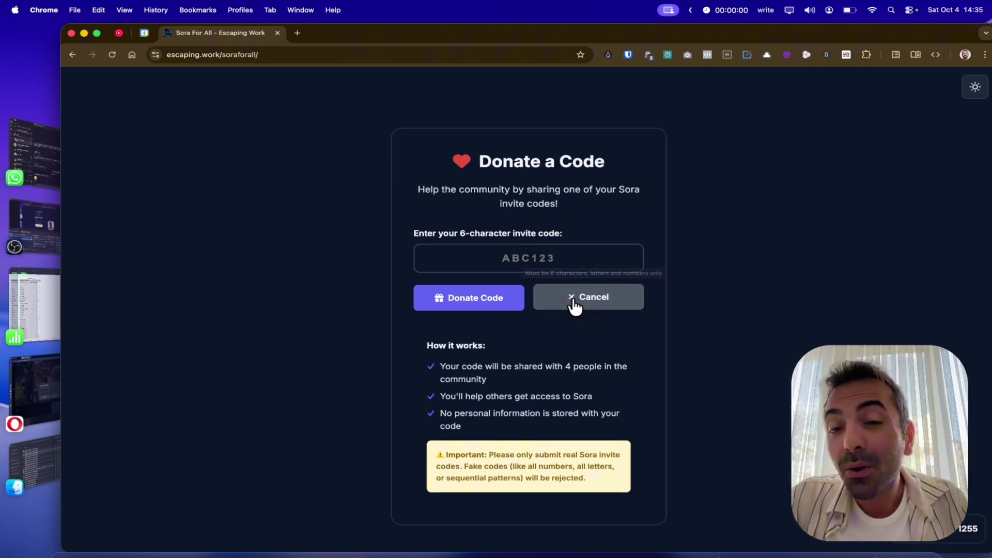